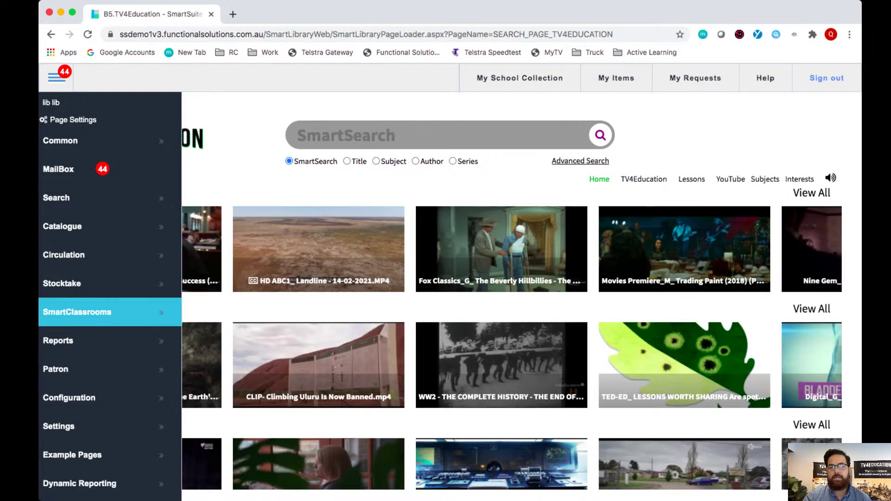
- Create a lesson titled "Water and Chemical Reactions" with the description "Year 8 - Chemical reactions and water" and save it
{"action": "mouse_move", "coordinate": [110, 312]}
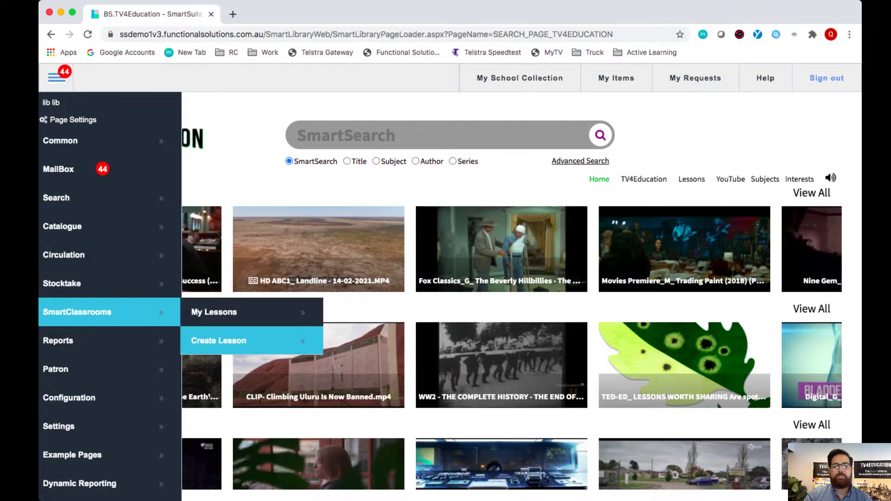
{"action": "left_click", "coordinate": [219, 341]}
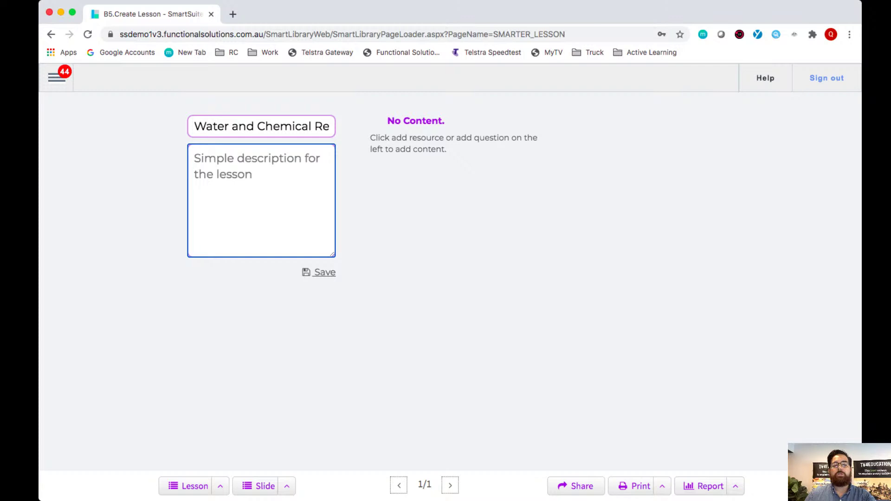
{"action": "type", "text": "Year 8 "}
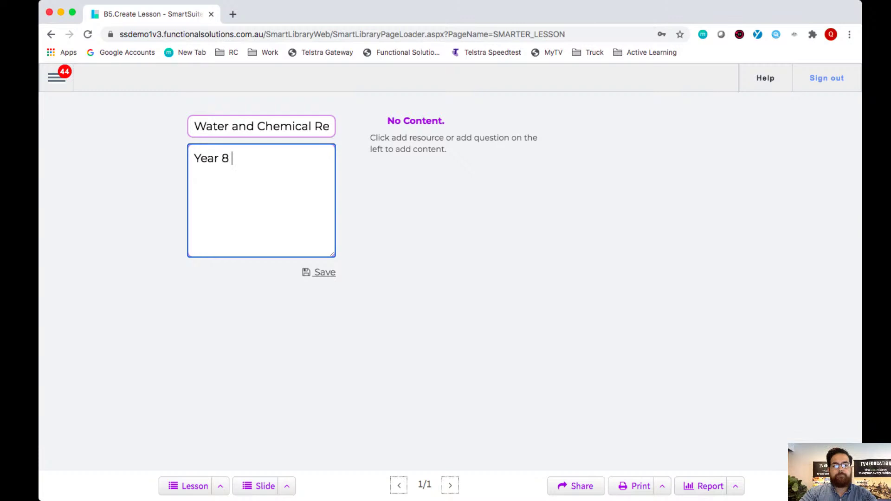
{"action": "type", "text": "- Chemical reactions and water"}
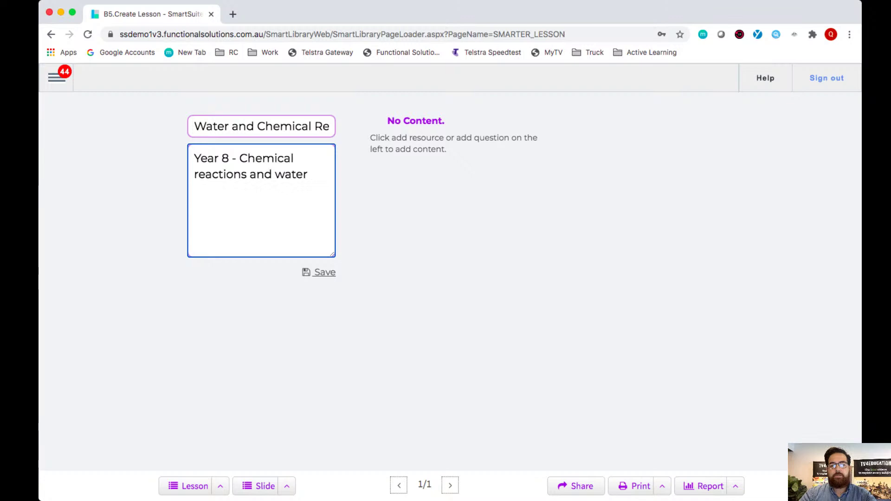
{"action": "left_click", "coordinate": [320, 272]}
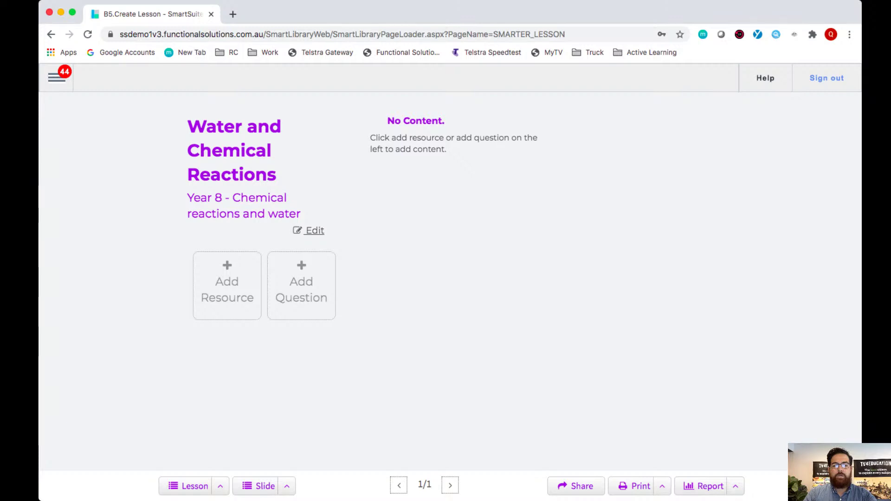
- Search TV4Education resources for "h2o" and add "Totally Wild - Wonderful Water" to the lesson
{"action": "left_click", "coordinate": [227, 286]}
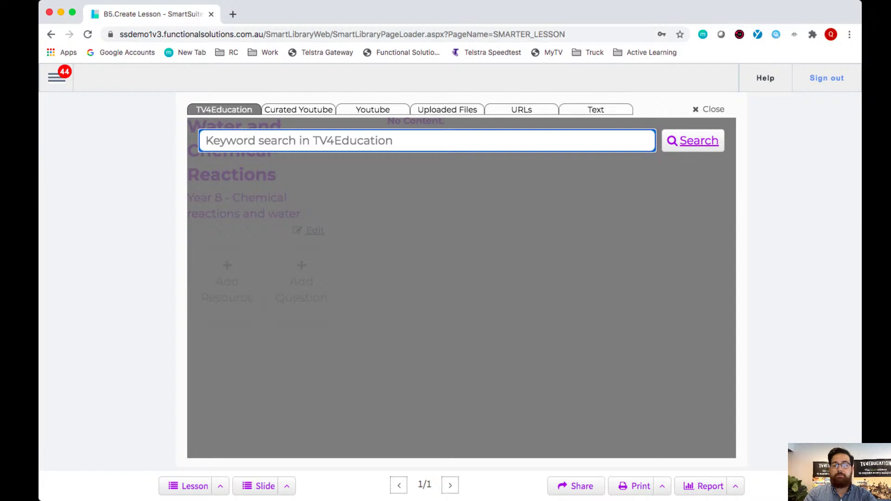
{"action": "type", "text": "h2"}
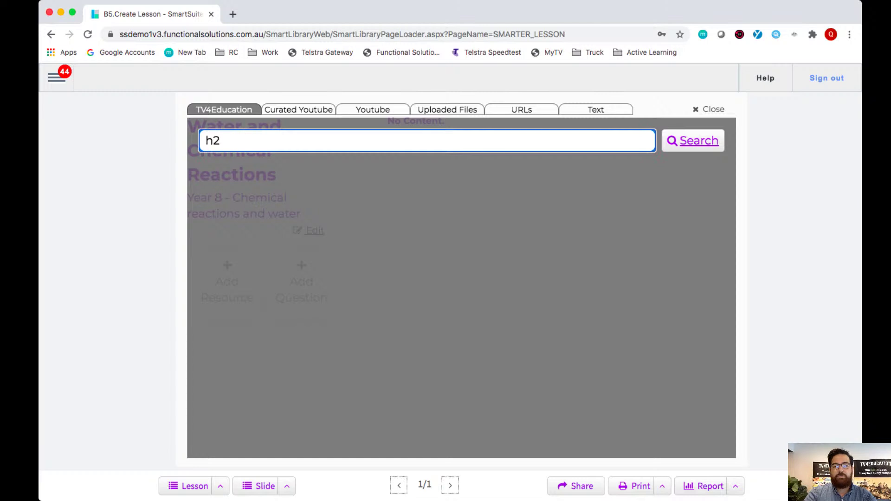
{"action": "type", "text": "o"}
{"action": "key", "text": "Return"}
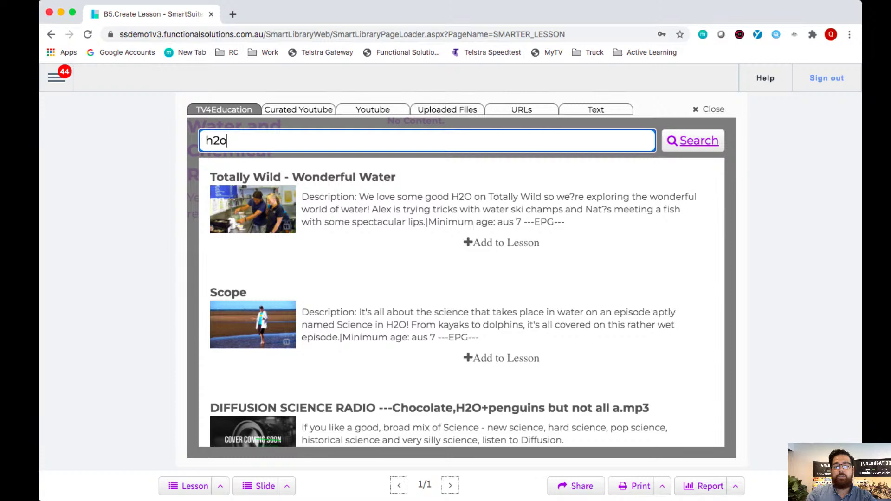
{"action": "left_click", "coordinate": [502, 243]}
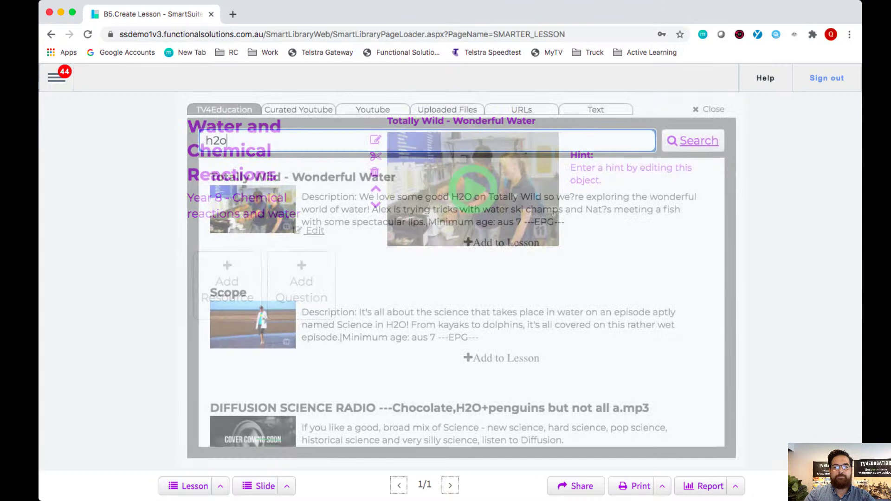
- Search TV4Education for "chemical reactions" and add "ABC3_Chemistry - Challenges And Solutions.MP4" to the lesson
{"action": "key", "text": "super+a"}
{"action": "type", "text": "c"}
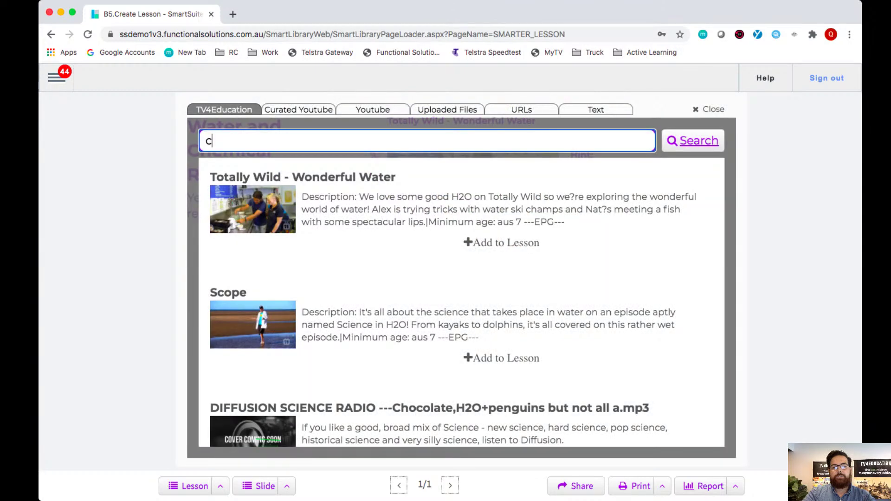
{"action": "type", "text": "hemical reactions"}
{"action": "key", "text": "Return"}
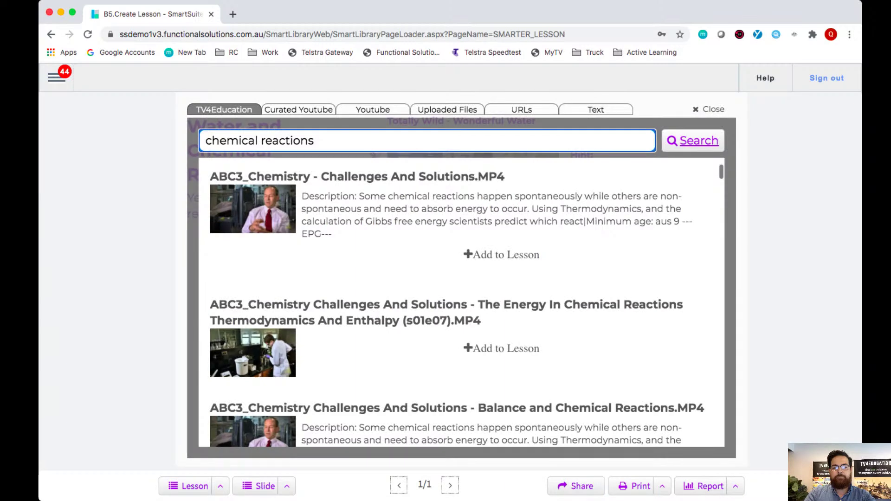
{"action": "left_click", "coordinate": [502, 255]}
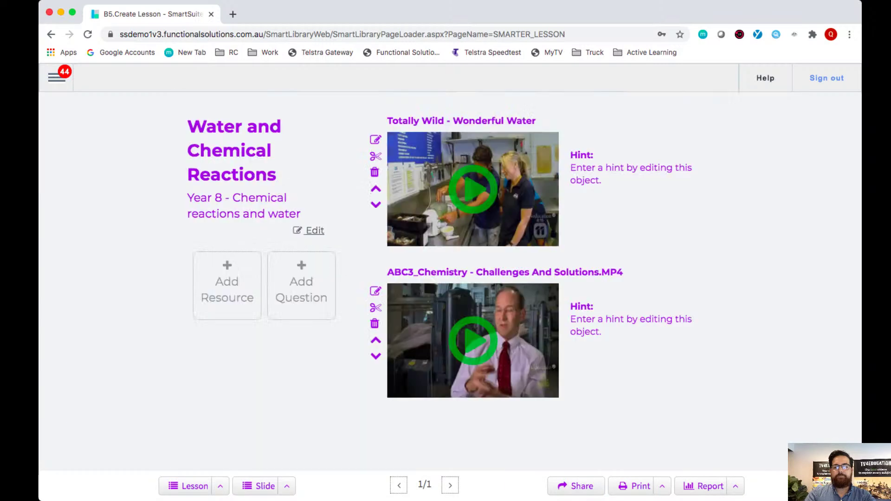
- Look through the other resource sources for the lesson: YouTube, uploaded files, URLs and text
{"action": "left_click", "coordinate": [227, 286]}
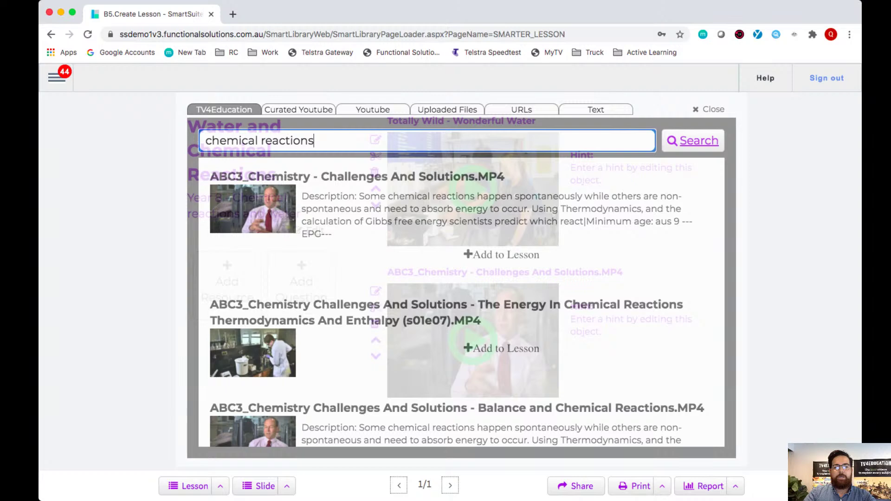
{"action": "left_click", "coordinate": [373, 110]}
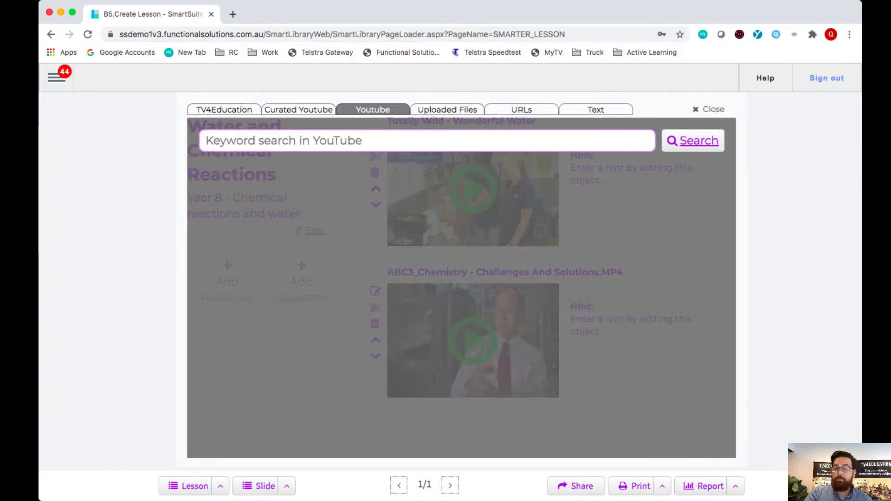
{"action": "left_click", "coordinate": [448, 109]}
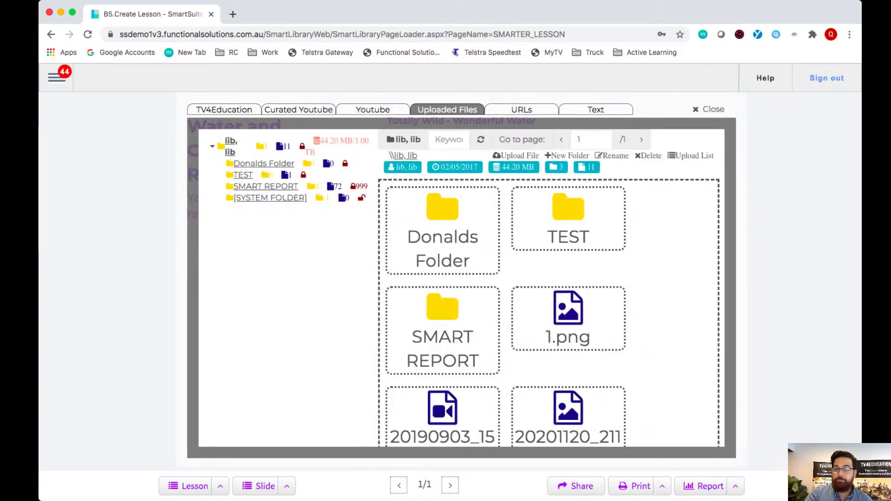
{"action": "left_click", "coordinate": [522, 109]}
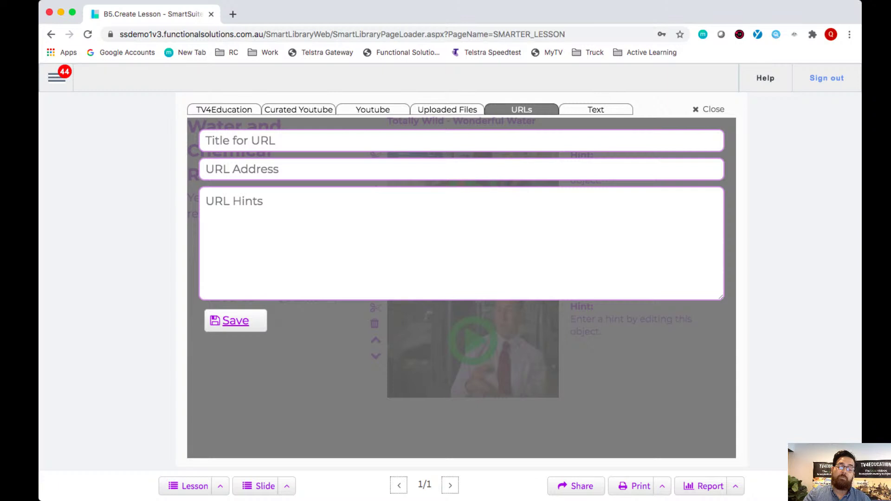
{"action": "left_click", "coordinate": [596, 110]}
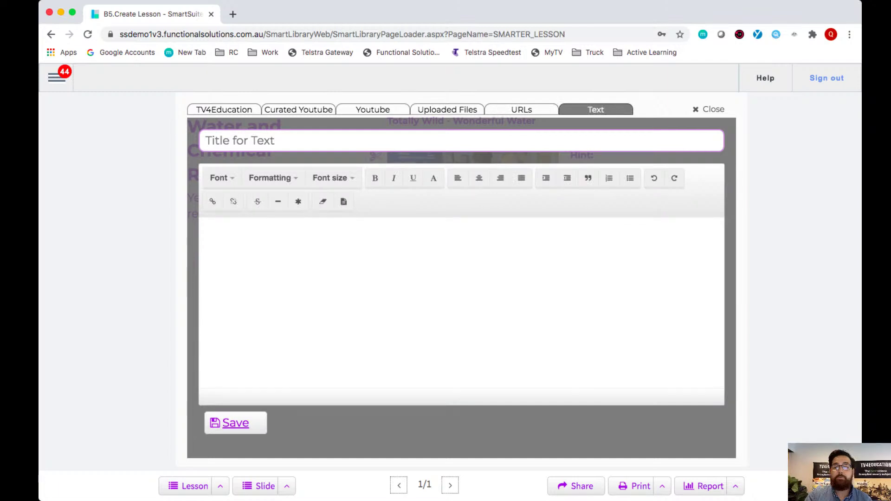
{"action": "key", "text": "Escape"}
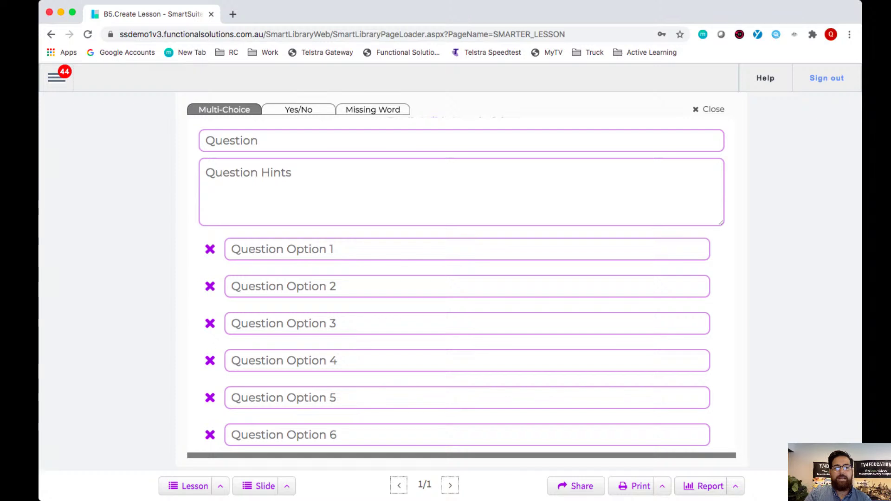
- Write the multi-choice question "What does the letter "H" stand for in H2O" with the hint "Watch 2:00min to 4:00min for help"
{"action": "left_click", "coordinate": [461, 140]}
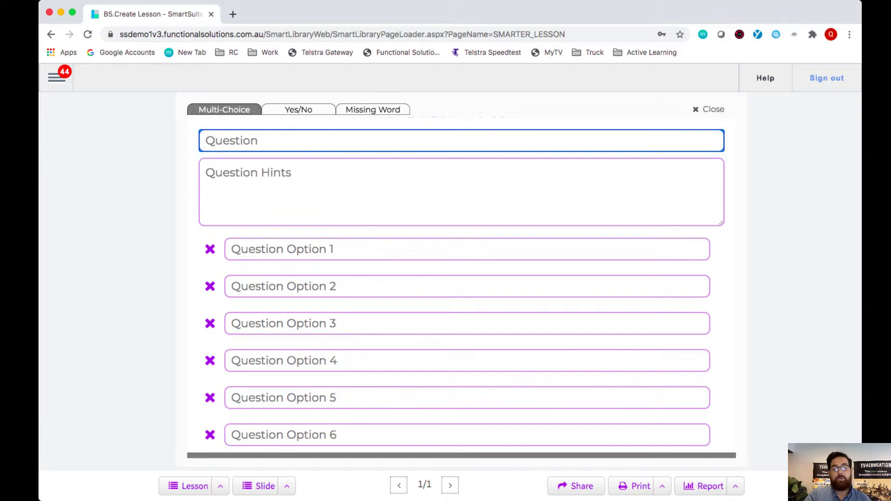
{"action": "type", "text": "What does"}
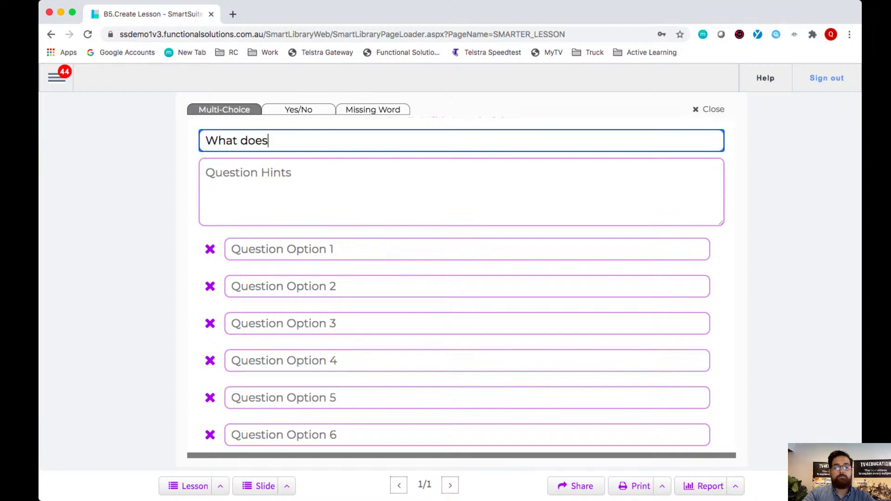
{"action": "type", "text": " the letter "}
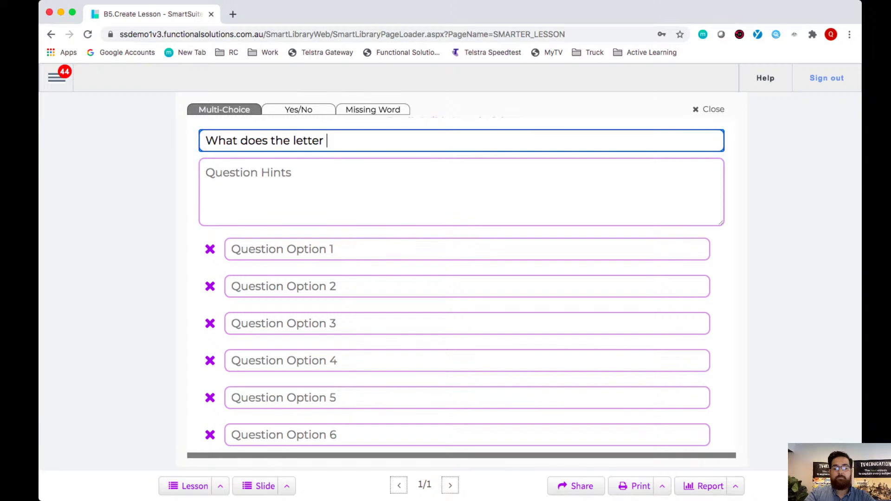
{"action": "type", "text": "\"H\" st"}
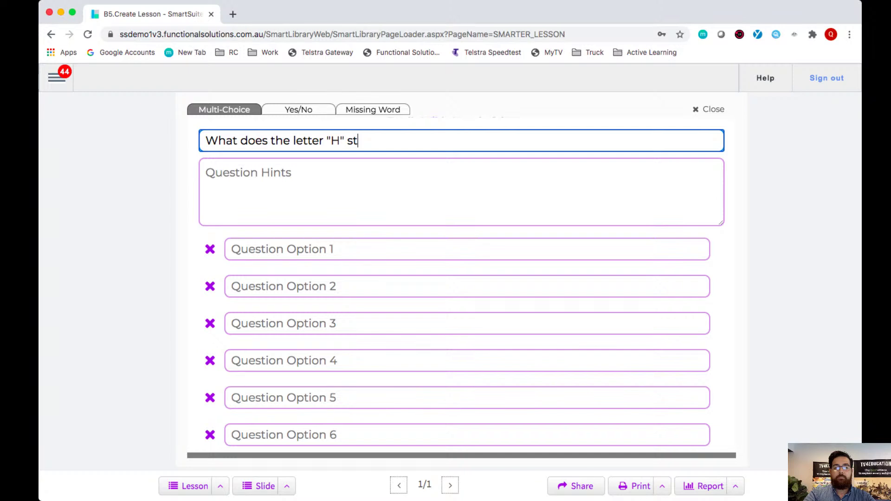
{"action": "type", "text": "and for in H2O"}
{"action": "key", "text": "Tab"}
{"action": "type", "text": "W"}
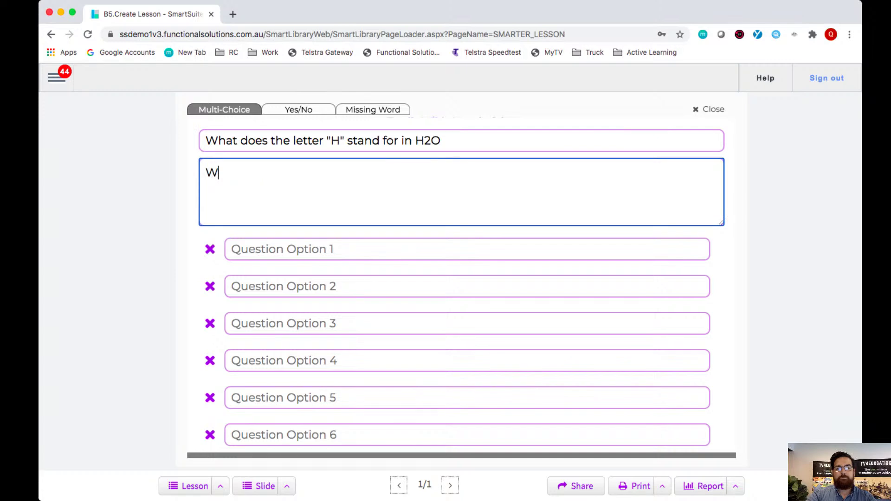
{"action": "type", "text": "atch 2:00min t"}
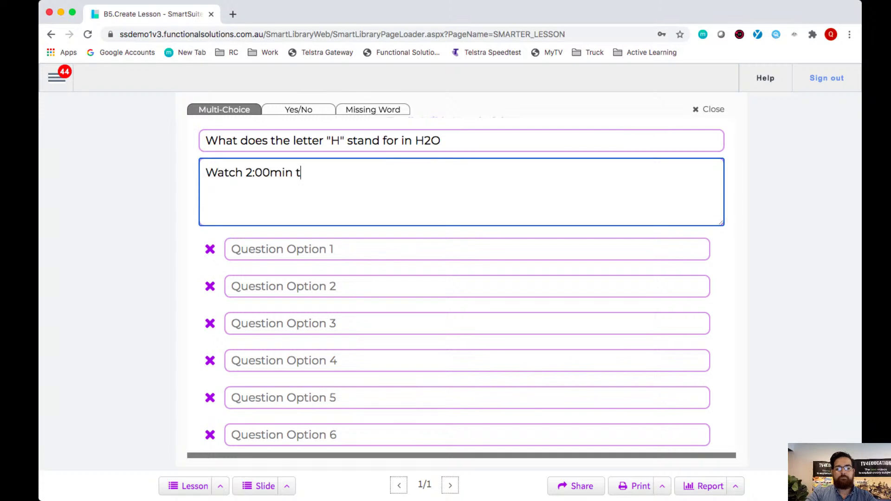
{"action": "type", "text": "o 4"}
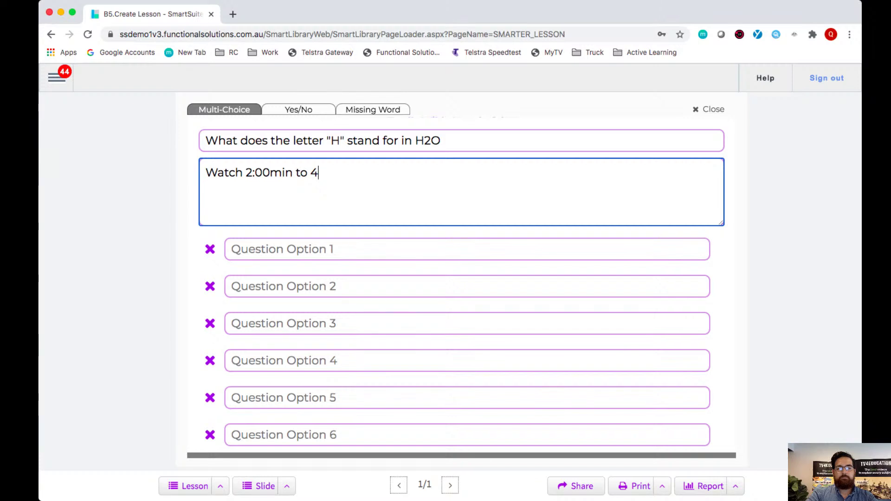
{"action": "type", "text": ":00min for help"}
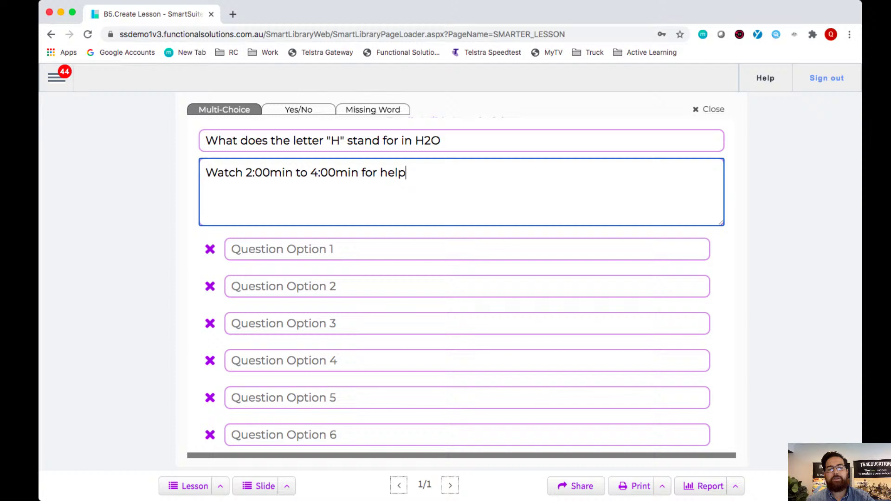
- Enter the four answer options Helicopter, Helium, Hydrogen and Heroes for the multi-choice question
{"action": "left_click", "coordinate": [232, 249]}
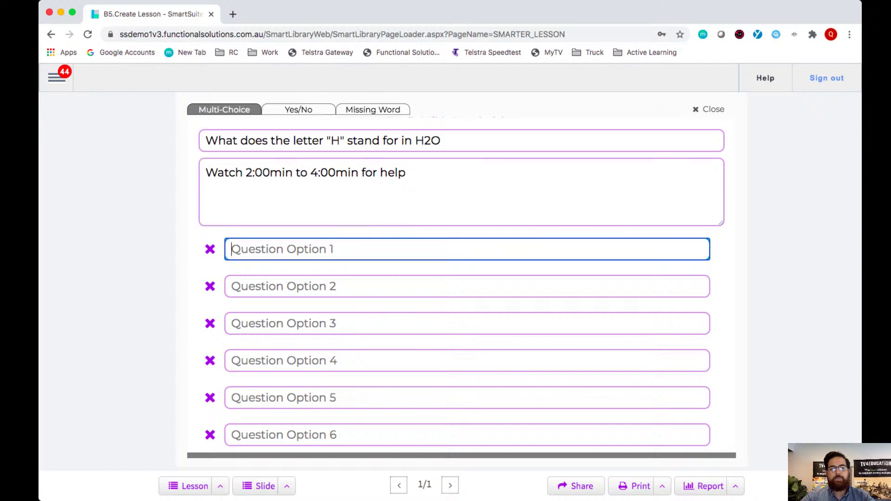
{"action": "type", "text": "H"}
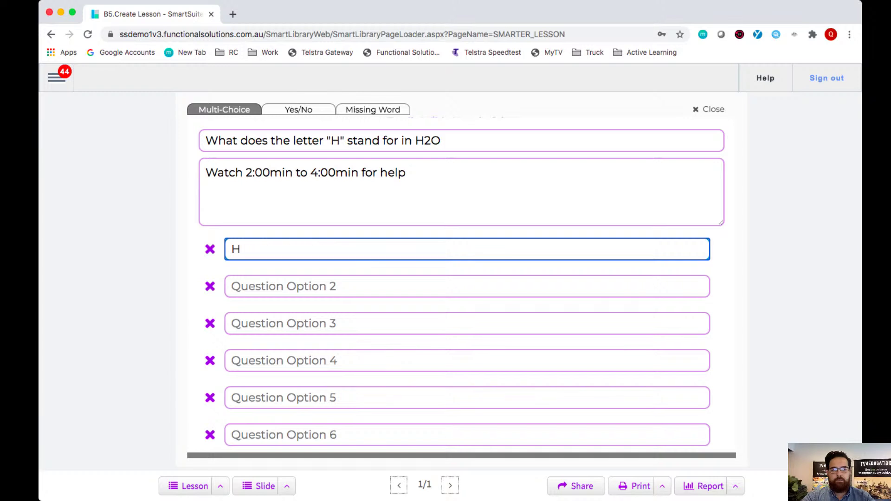
{"action": "type", "text": "elip"}
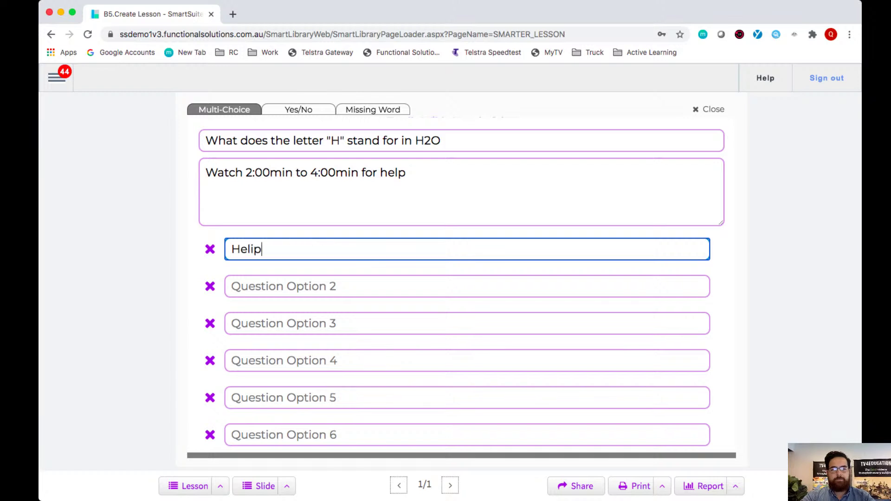
{"action": "key", "text": "BackSpace"}
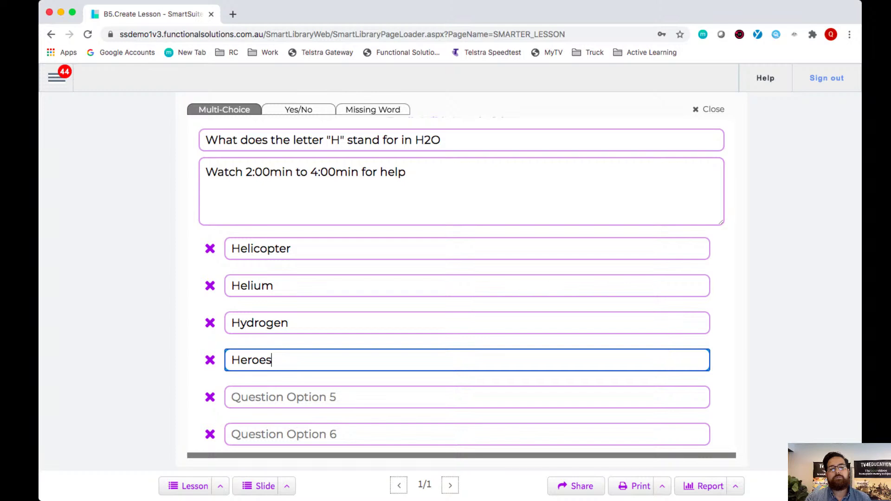
- Mark Hydrogen as the only correct answer and save the question to the lesson
{"action": "scroll", "coordinate": [462, 286], "scroll_direction": "down", "scroll_amount": 1}
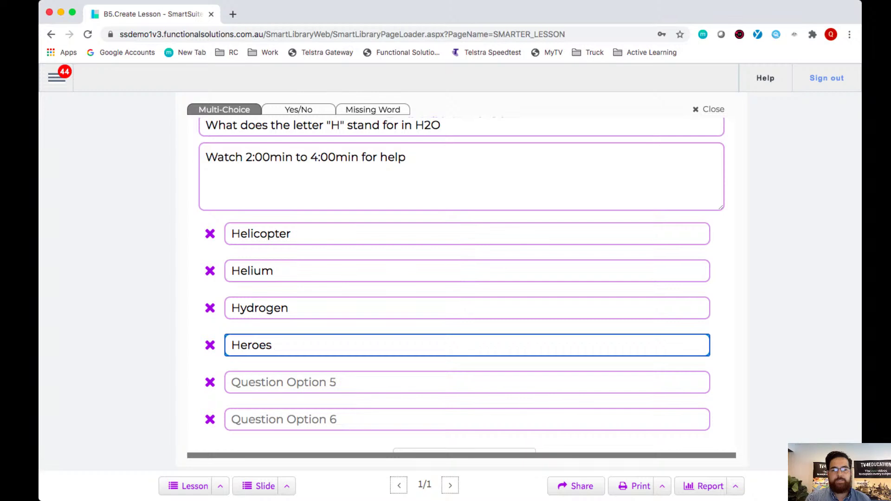
{"action": "left_click", "coordinate": [211, 308]}
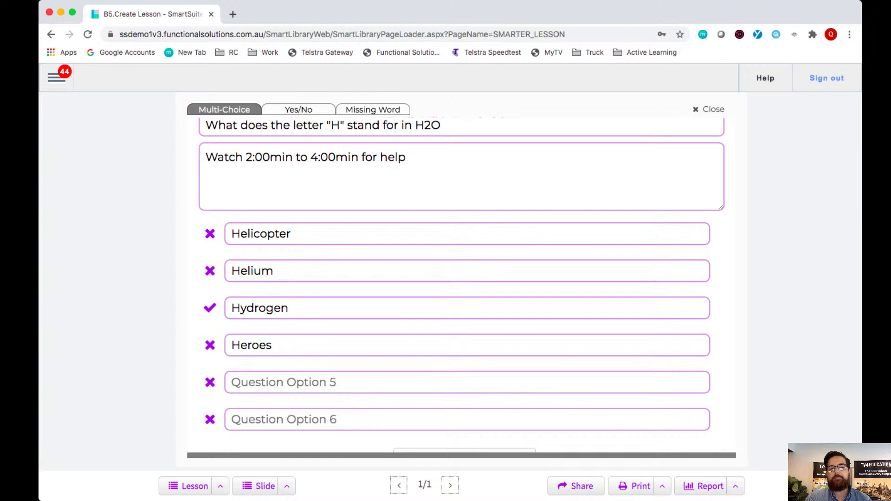
{"action": "left_click", "coordinate": [209, 234]}
{"action": "left_click", "coordinate": [209, 271]}
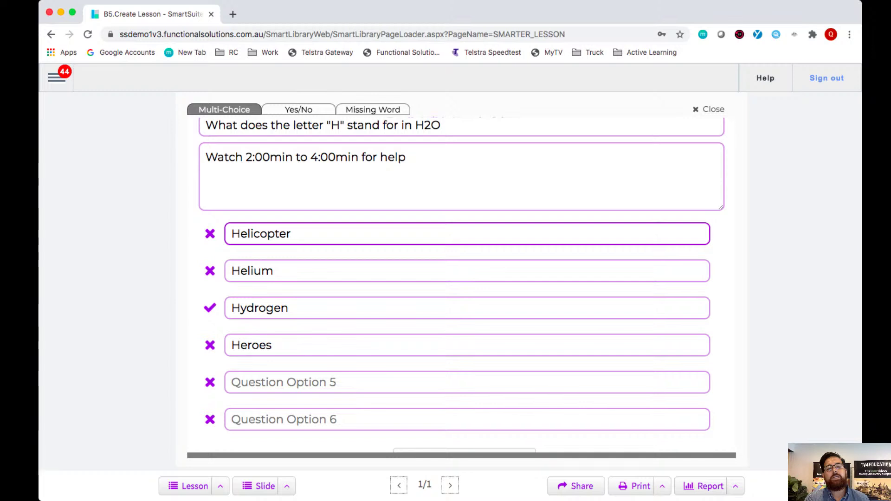
{"action": "scroll", "coordinate": [461, 285], "scroll_direction": "down", "scroll_amount": 1}
{"action": "left_click", "coordinate": [464, 424]}
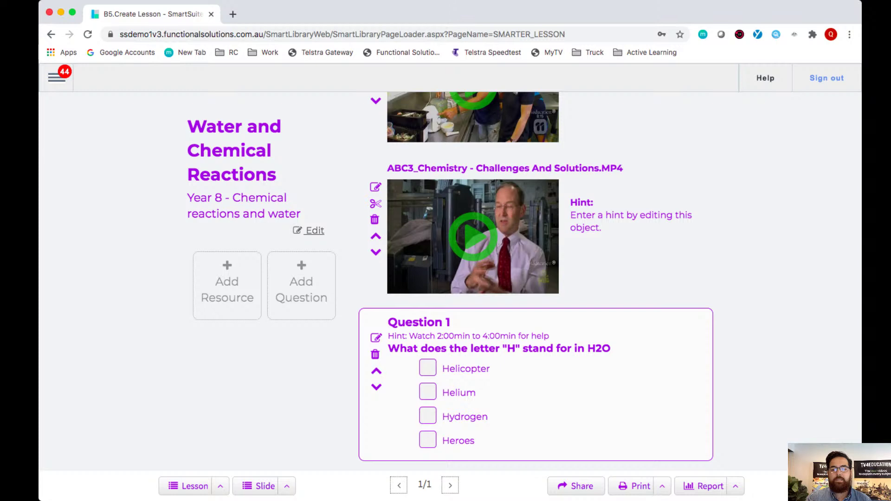
{"action": "scroll", "coordinate": [536, 274], "scroll_direction": "up", "scroll_amount": 3}
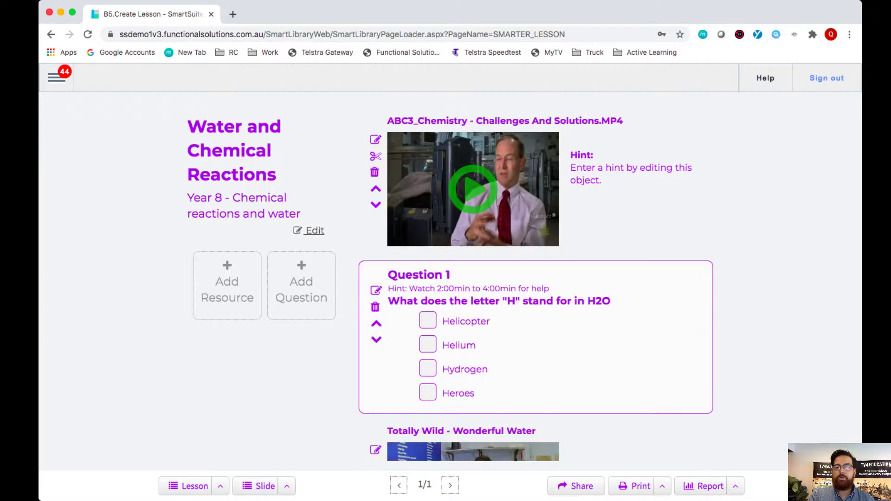
- Add the yes/no question "Boiling point for water is 100 degrees celsius" with Yes as the correct answer and save it
{"action": "scroll", "coordinate": [536, 278], "scroll_direction": "down", "scroll_amount": 3}
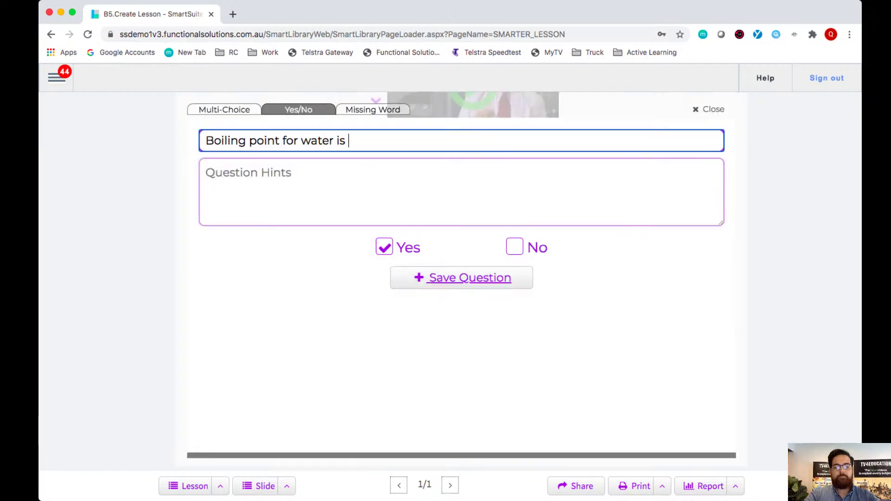
{"action": "type", "text": "100 de"}
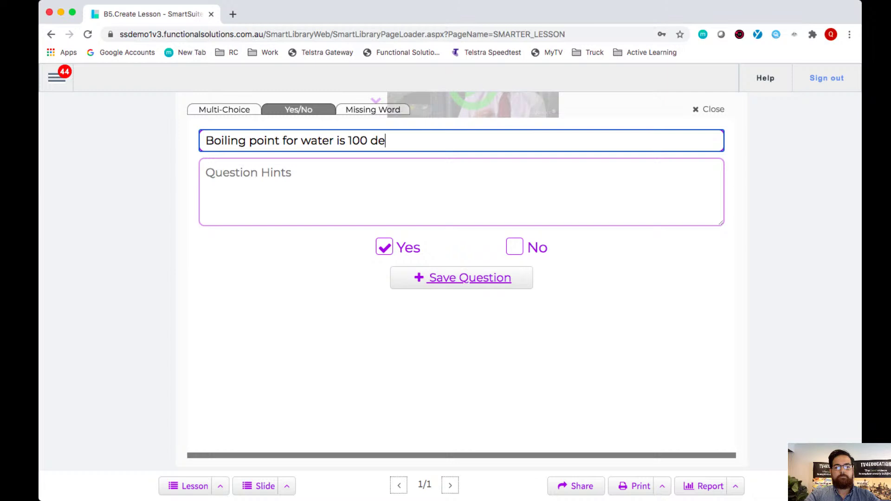
{"action": "type", "text": "grees celsius"}
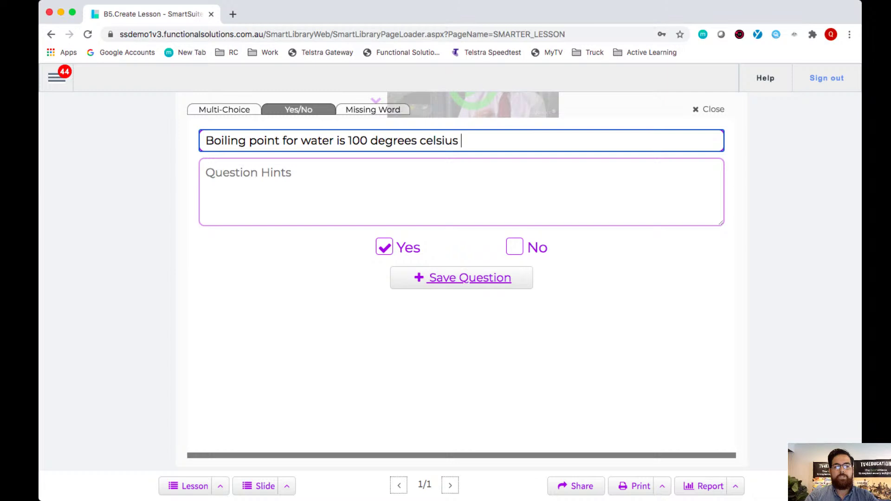
{"action": "left_click", "coordinate": [205, 173]}
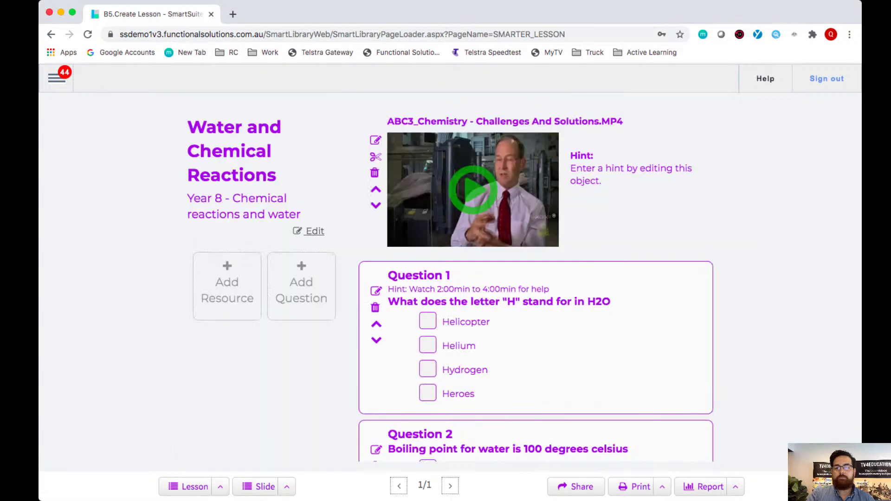
- Add and save the missing-word question "Precipitation is a form of water that has evaporation from lakes and oceans." with "evaporation" as the blank
{"action": "scroll", "coordinate": [446, 279], "scroll_direction": "down", "scroll_amount": 1}
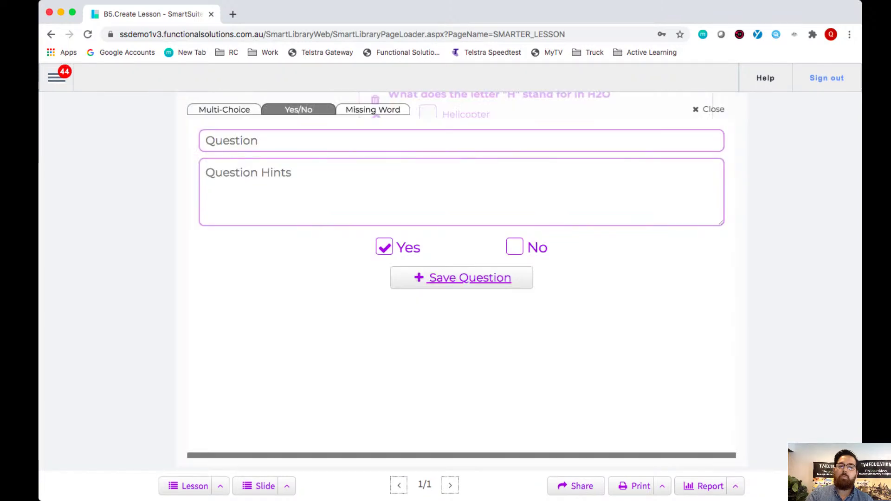
{"action": "left_click", "coordinate": [373, 110]}
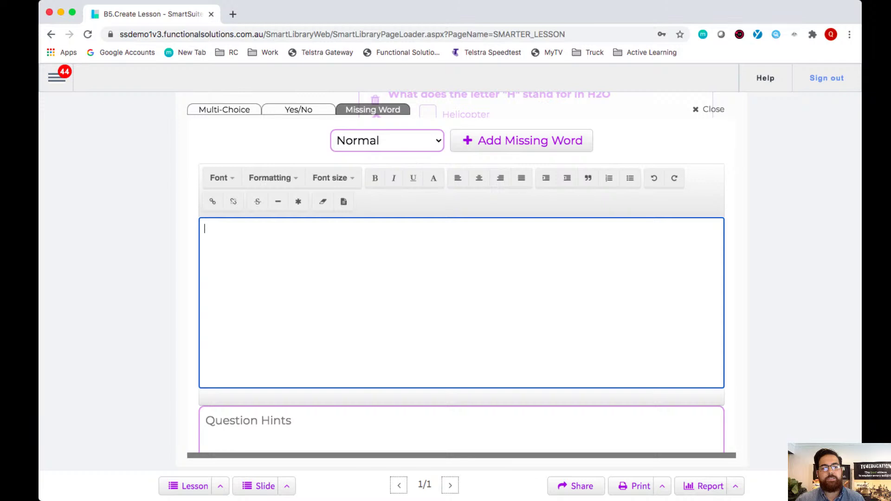
{"action": "type", "text": "Precipitation is a form of water that has"}
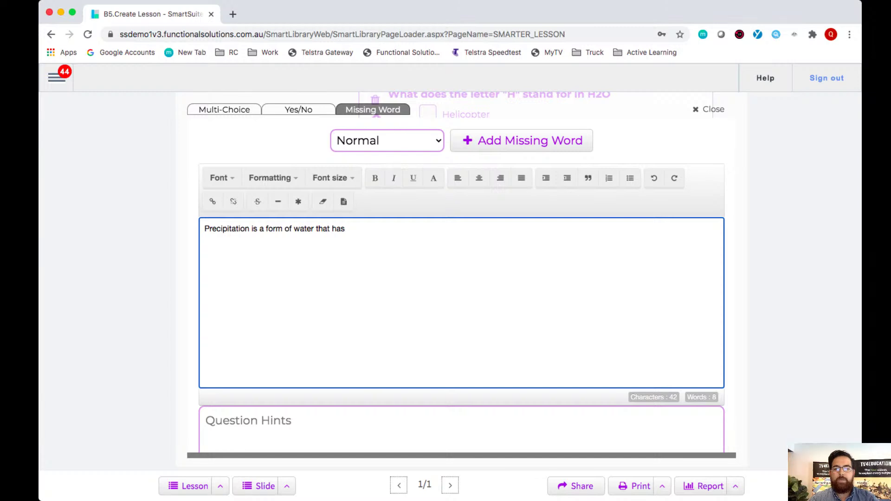
{"action": "left_click", "coordinate": [522, 140]}
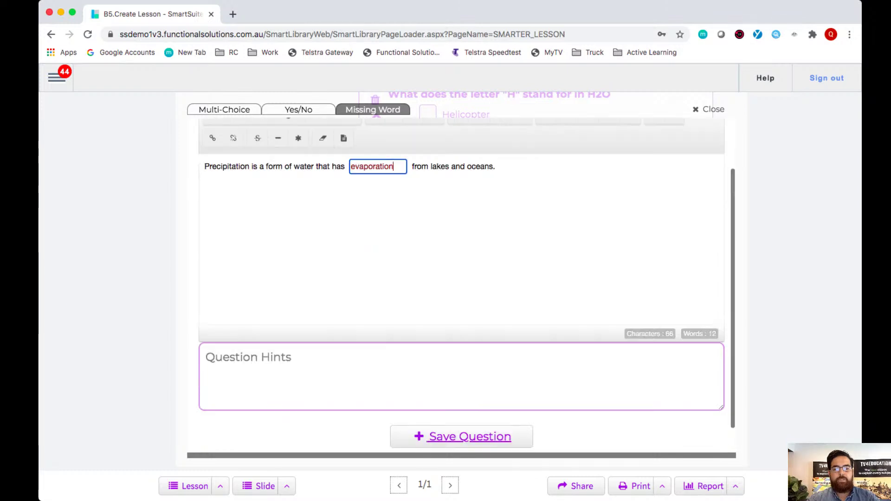
{"action": "left_click", "coordinate": [461, 377]}
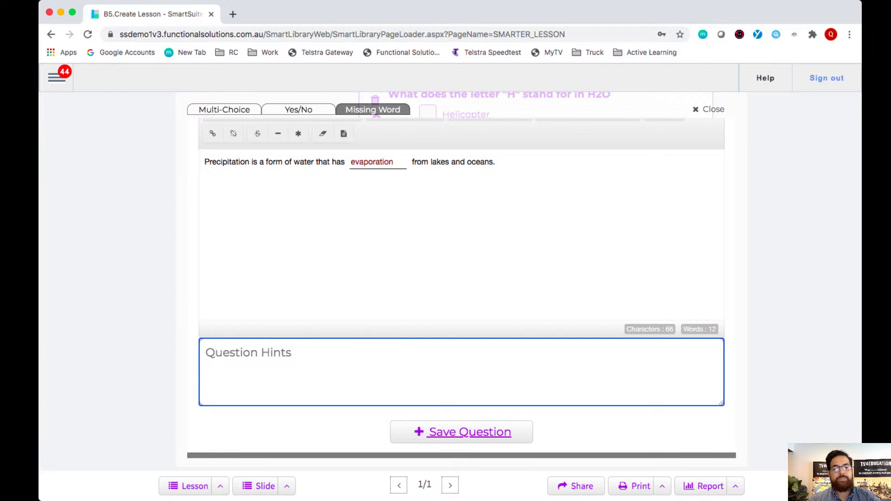
{"action": "left_click", "coordinate": [461, 432]}
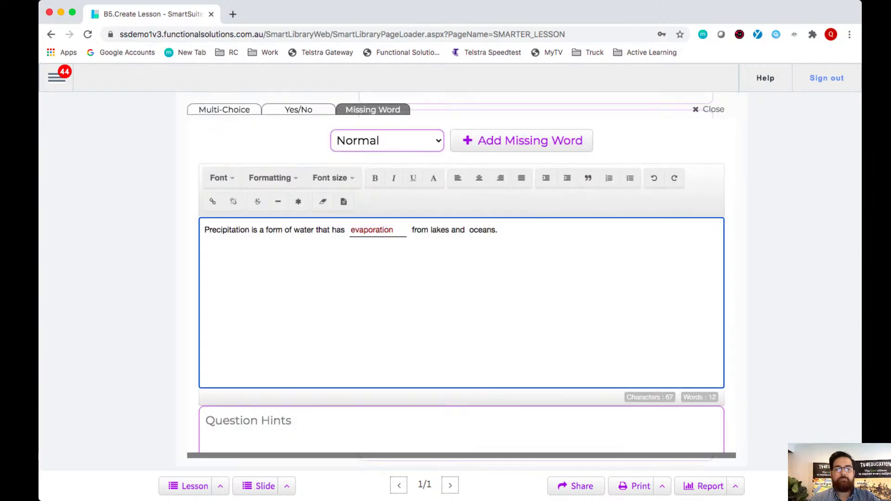
- Delete the extra space before "oceans" in the missing-word question, save it and review the lesson's videos and questions
{"action": "key", "text": "BackSpace"}
{"action": "scroll", "coordinate": [462, 286], "scroll_direction": "down", "scroll_amount": 2}
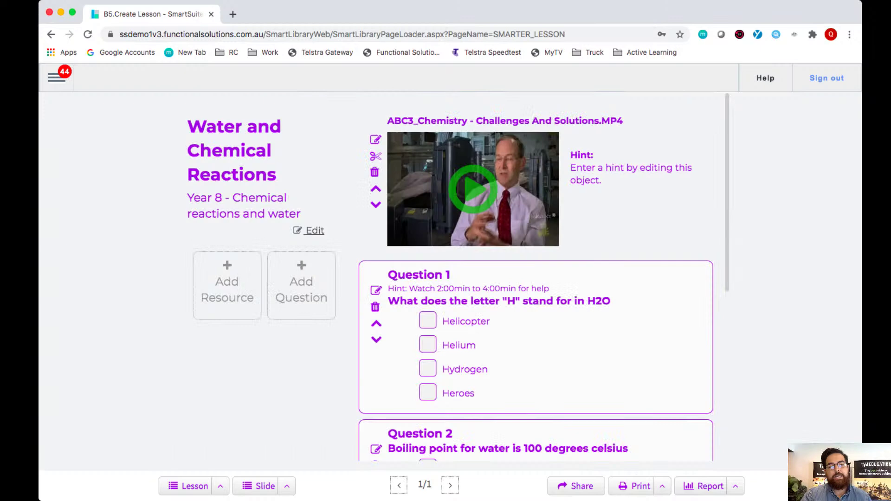
{"action": "scroll", "coordinate": [536, 279], "scroll_direction": "down", "scroll_amount": 3}
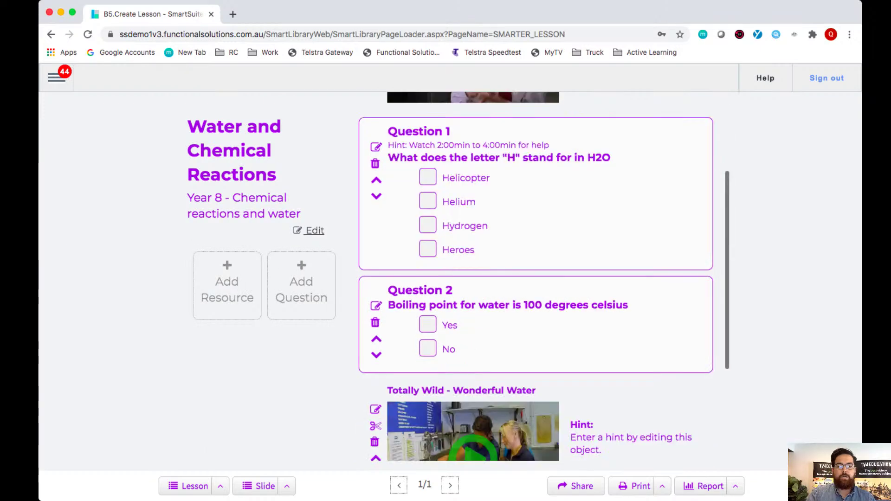
{"action": "scroll", "coordinate": [536, 278], "scroll_direction": "down", "scroll_amount": 3}
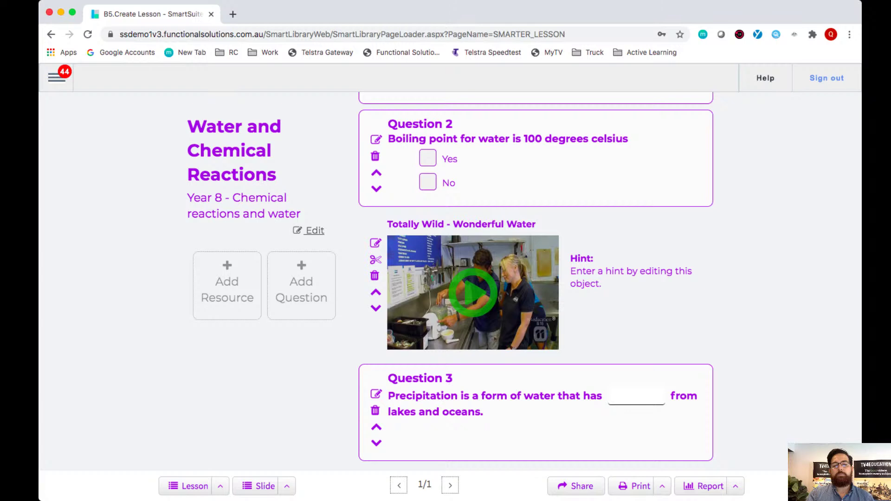
{"action": "scroll", "coordinate": [536, 278], "scroll_direction": "up", "scroll_amount": 6}
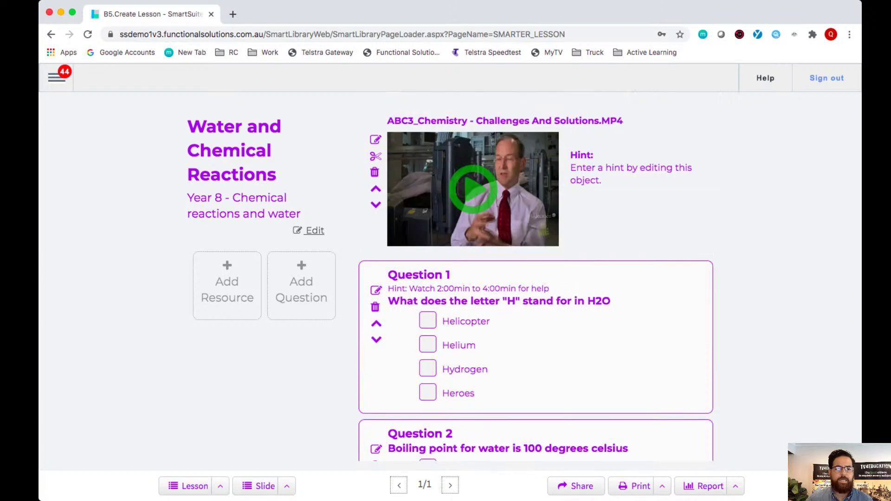